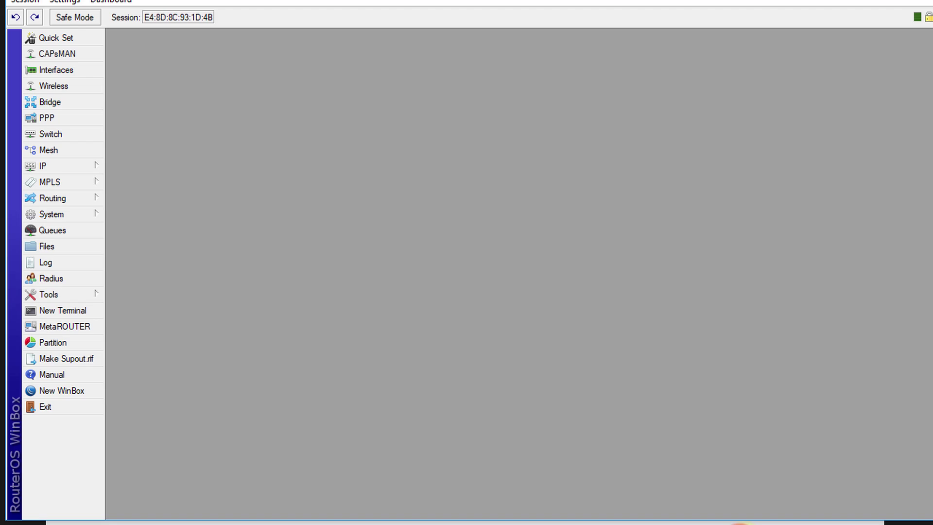
- Start a new switch VLAN entry in the Switch VLAN table with VLAN ID 200
left_click(83, 134)
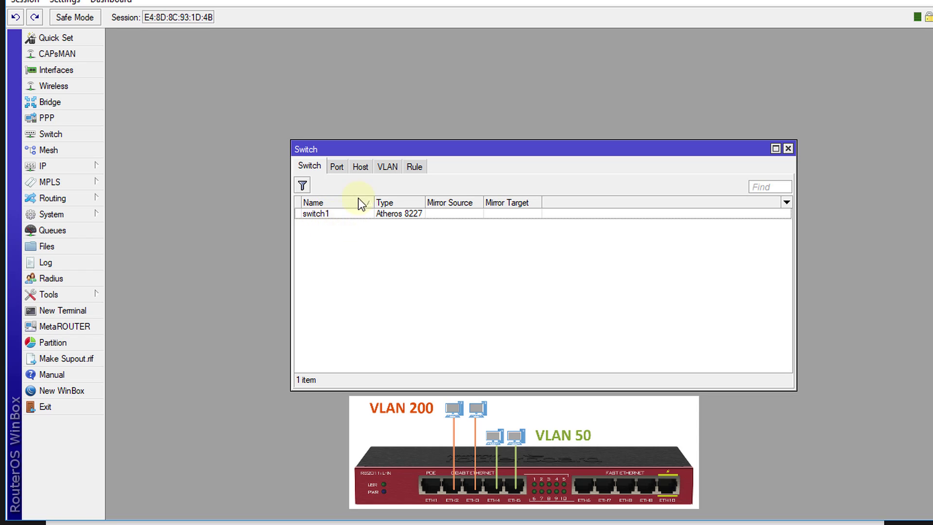
left_click(387, 167)
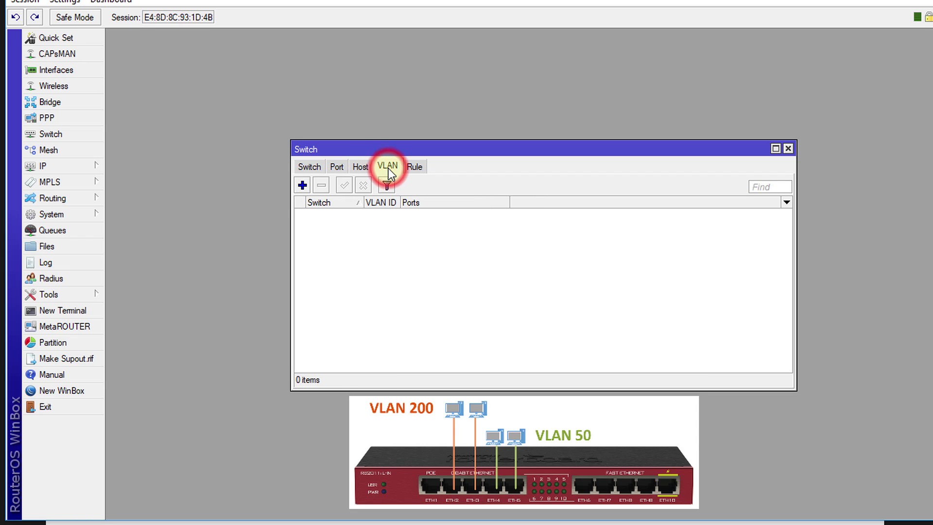
left_click(302, 185)
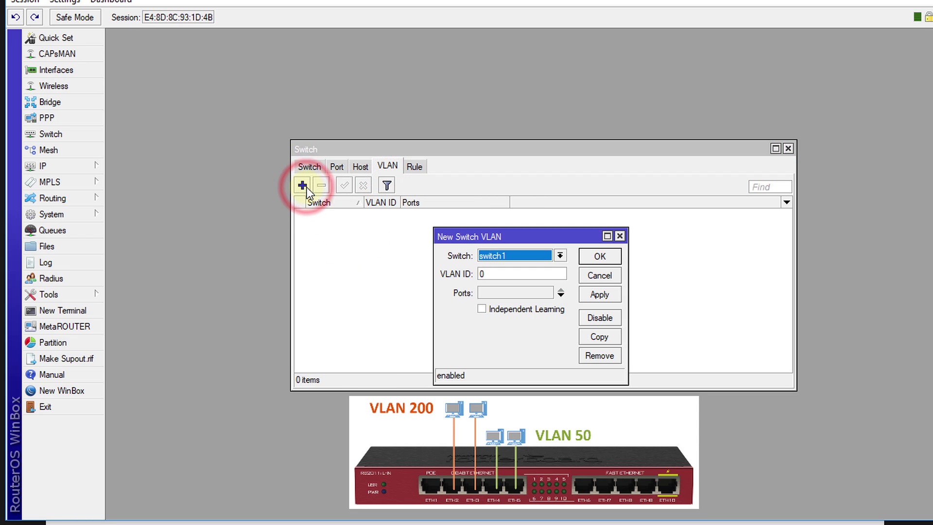
double_click(492, 275)
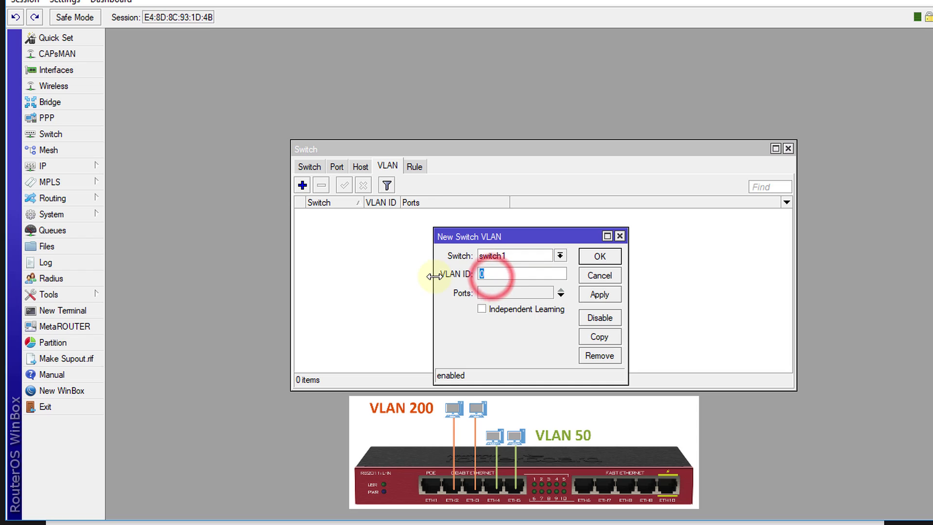
type("200")
- Assign ports ether2-master and ether3 to VLAN 200, then apply and close the entry
left_click(504, 293)
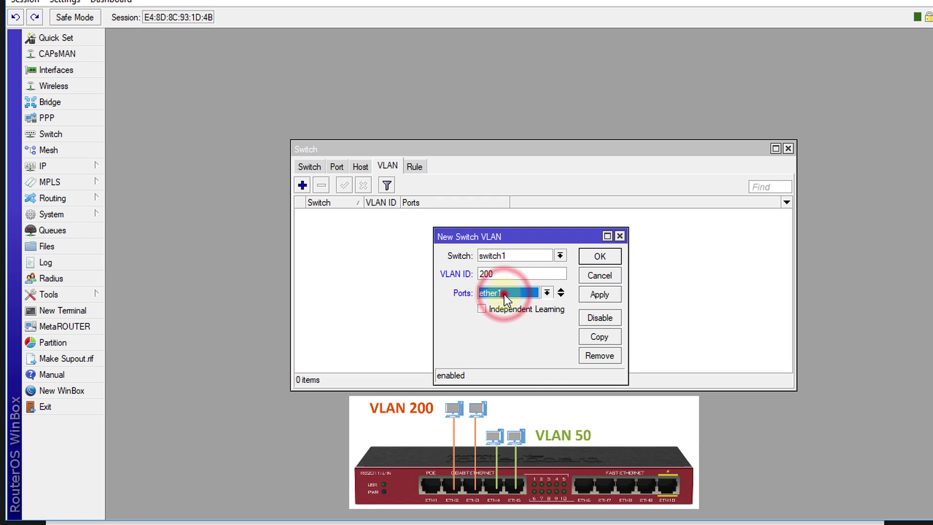
left_click(508, 313)
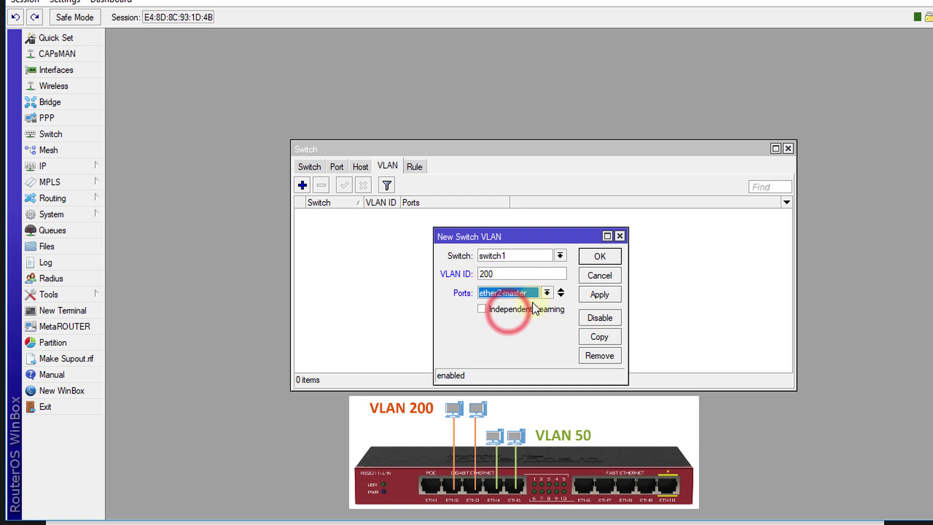
left_click(561, 292)
left_click(511, 311)
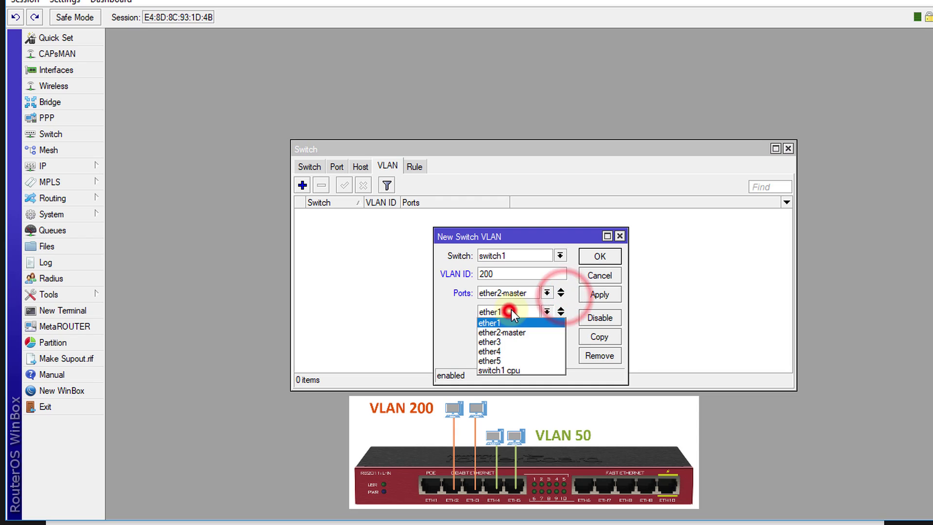
left_click(508, 340)
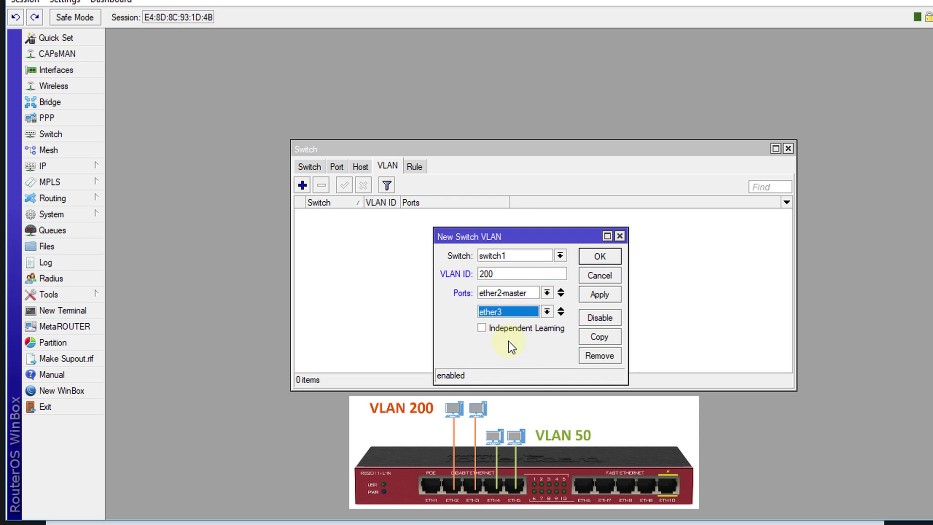
left_click(595, 294)
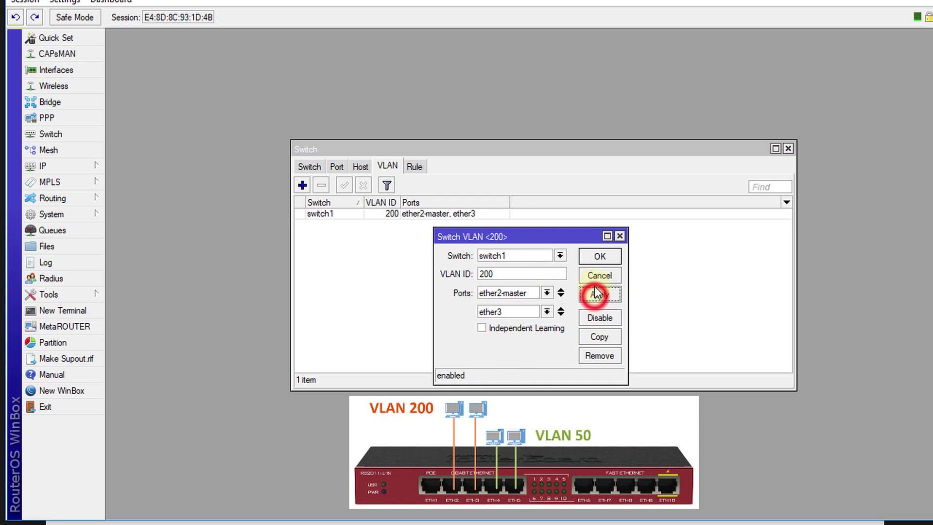
left_click(596, 257)
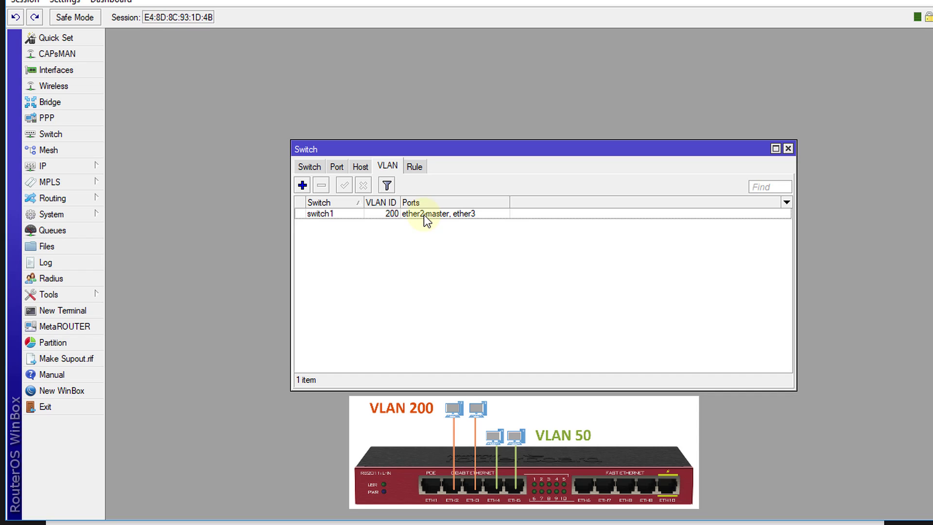
left_click(49, 102)
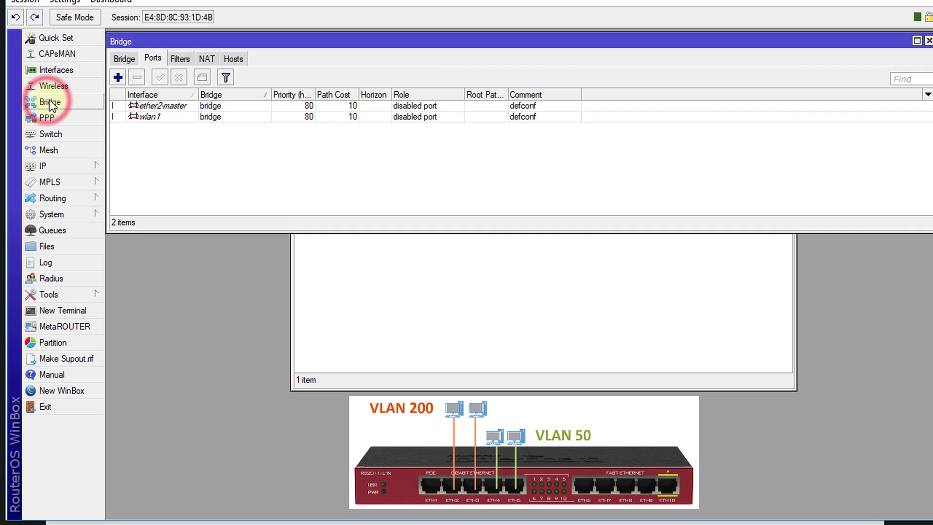
left_click(129, 62)
left_click(150, 58)
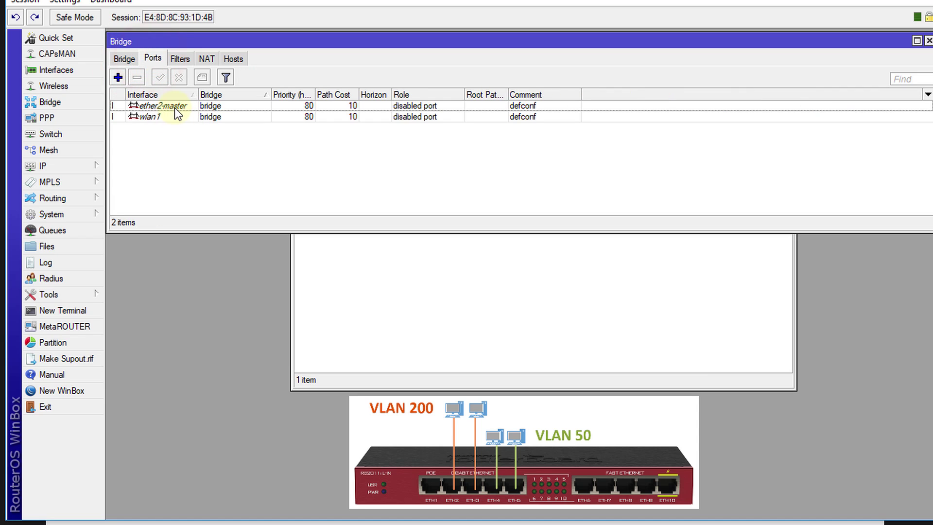
left_click(928, 41)
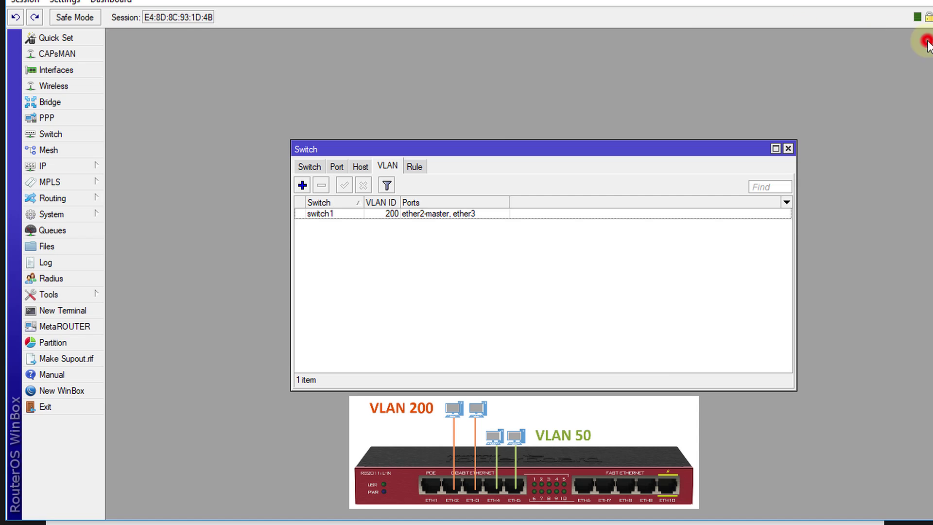
left_click(53, 69)
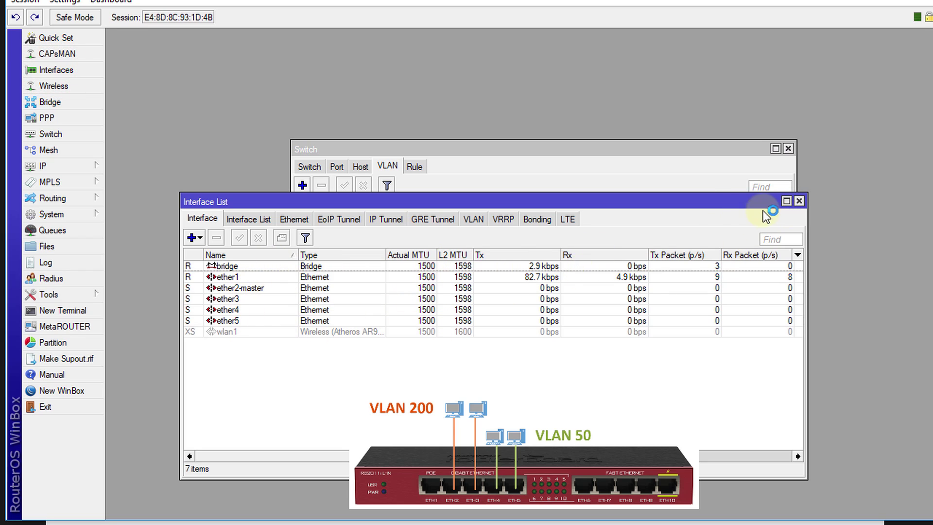
left_click(799, 201)
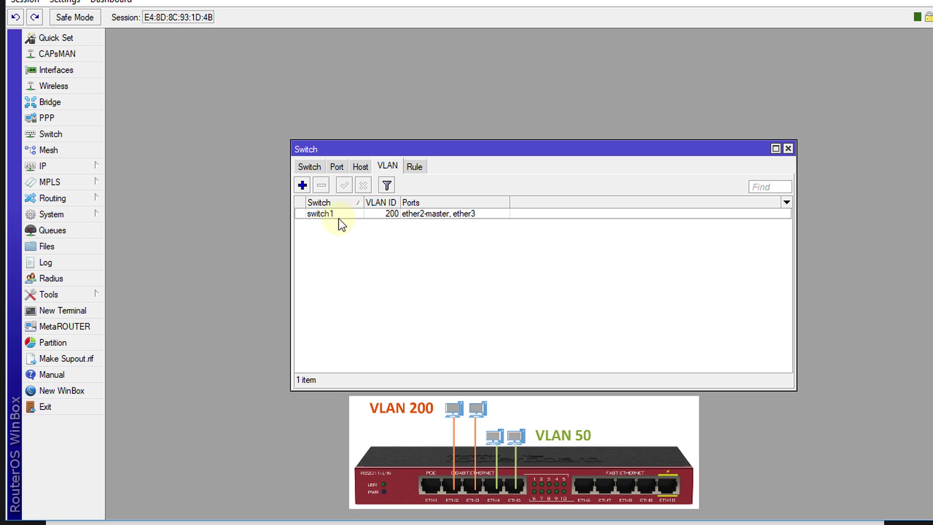
- Create a new switch VLAN with ID 50 on ports ether4 and ether5 and apply it
left_click(302, 185)
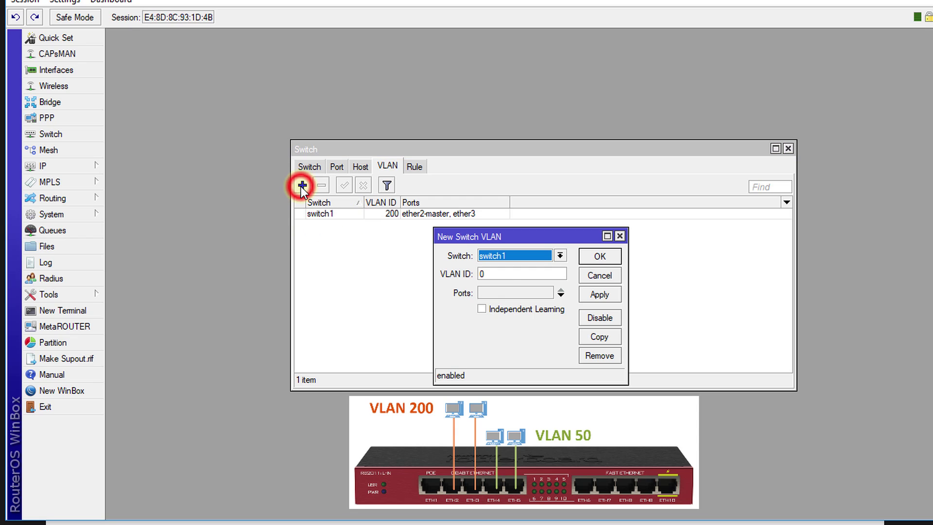
double_click(496, 275)
type("50")
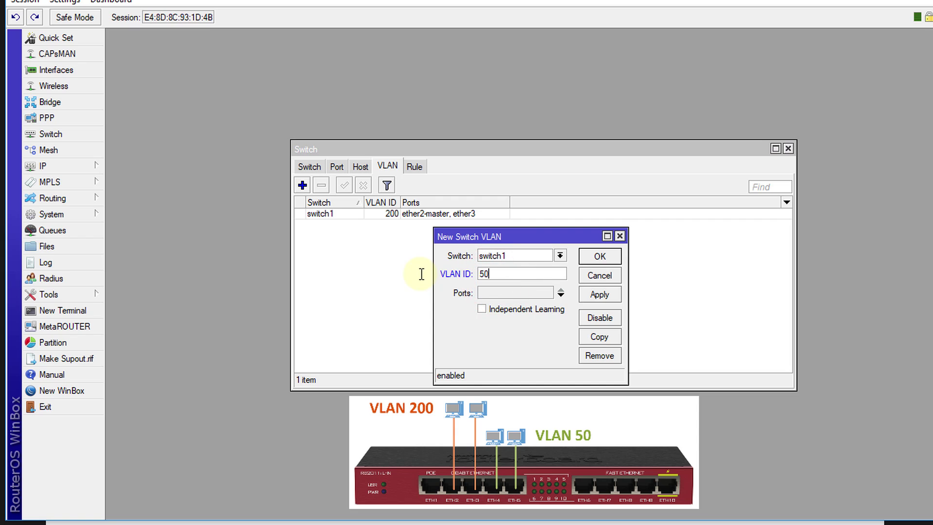
left_click(493, 292)
left_click(546, 292)
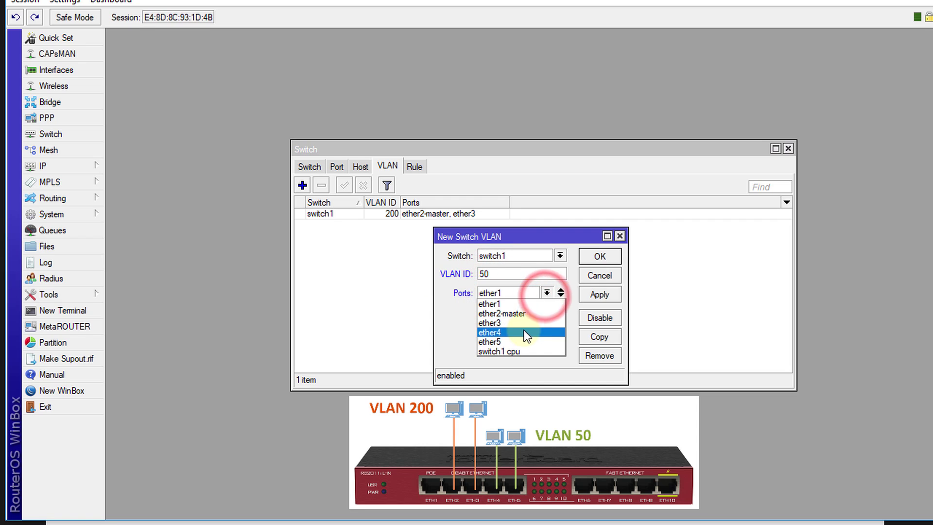
left_click(523, 332)
left_click(560, 296)
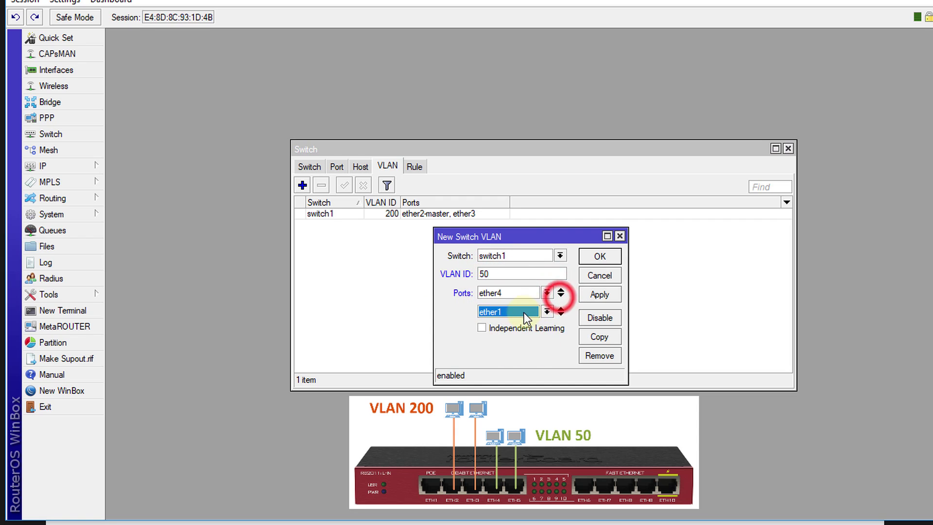
left_click(524, 313)
left_click(512, 358)
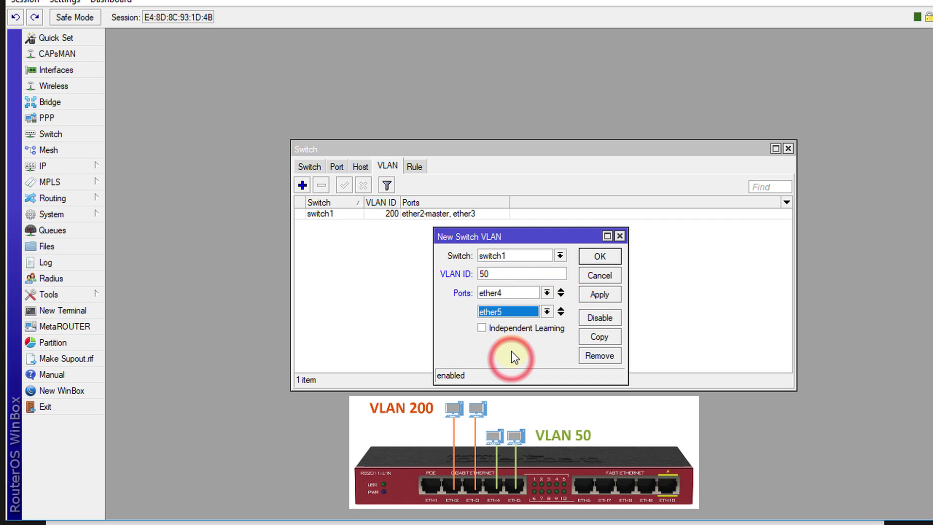
left_click(598, 294)
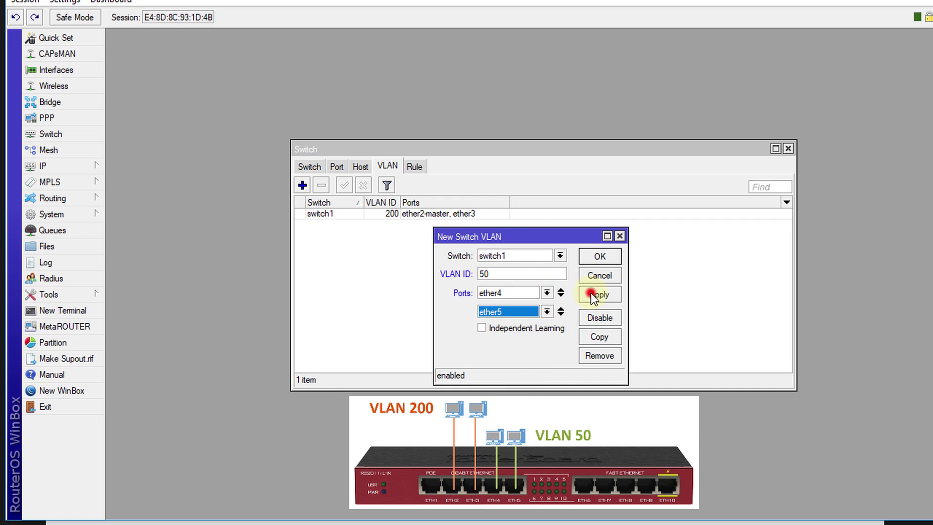
- Close the VLAN 50 entry and review the VLAN 50 and VLAN 200 rows
left_click(599, 258)
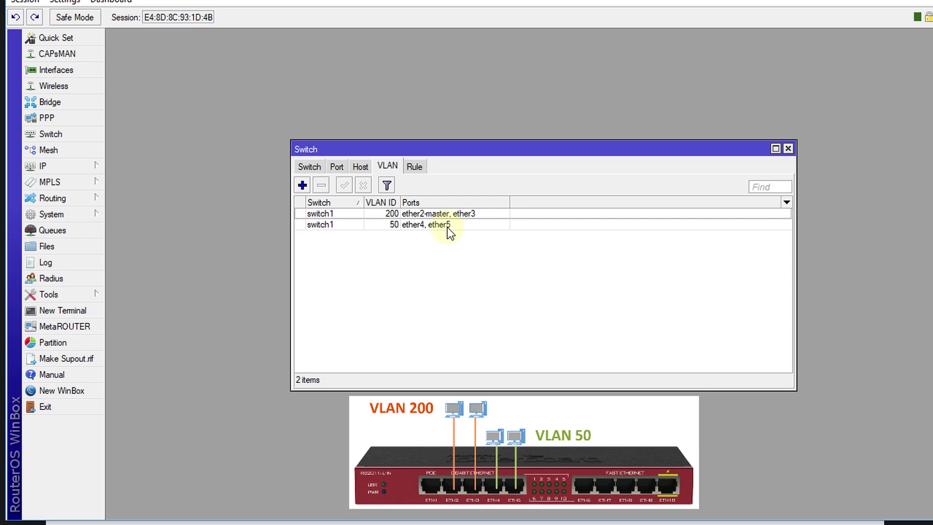
left_click(415, 225)
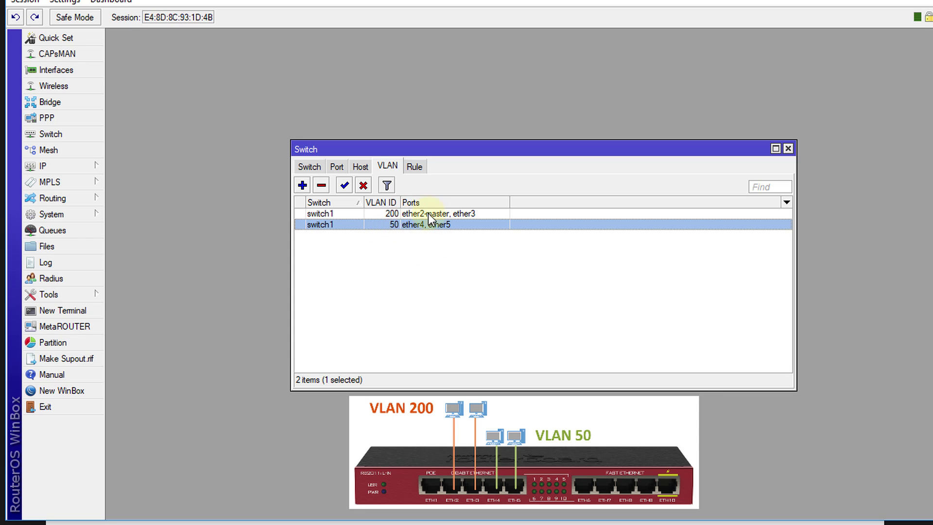
left_click(429, 213)
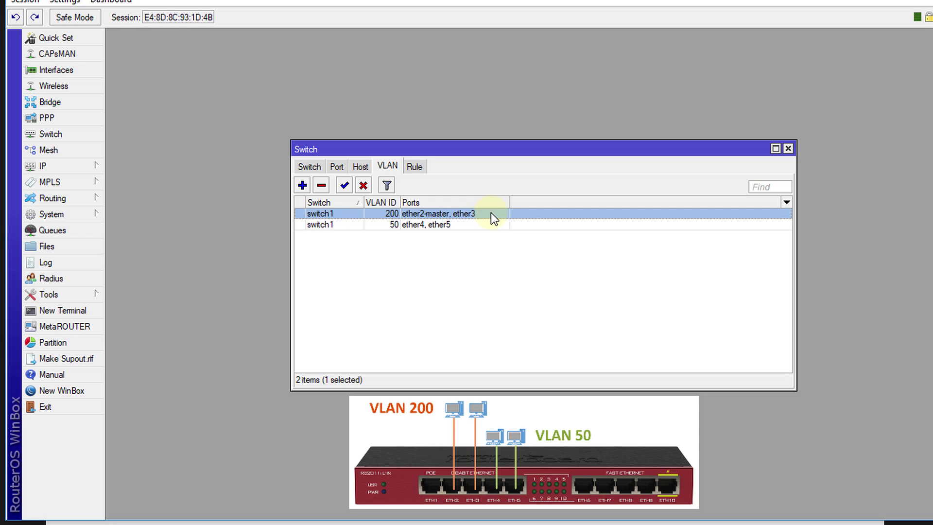
left_click(465, 276)
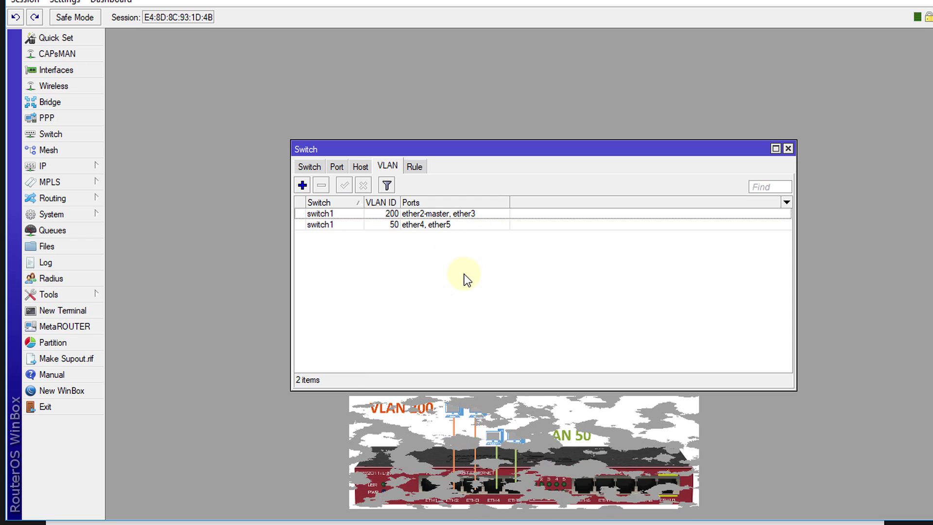